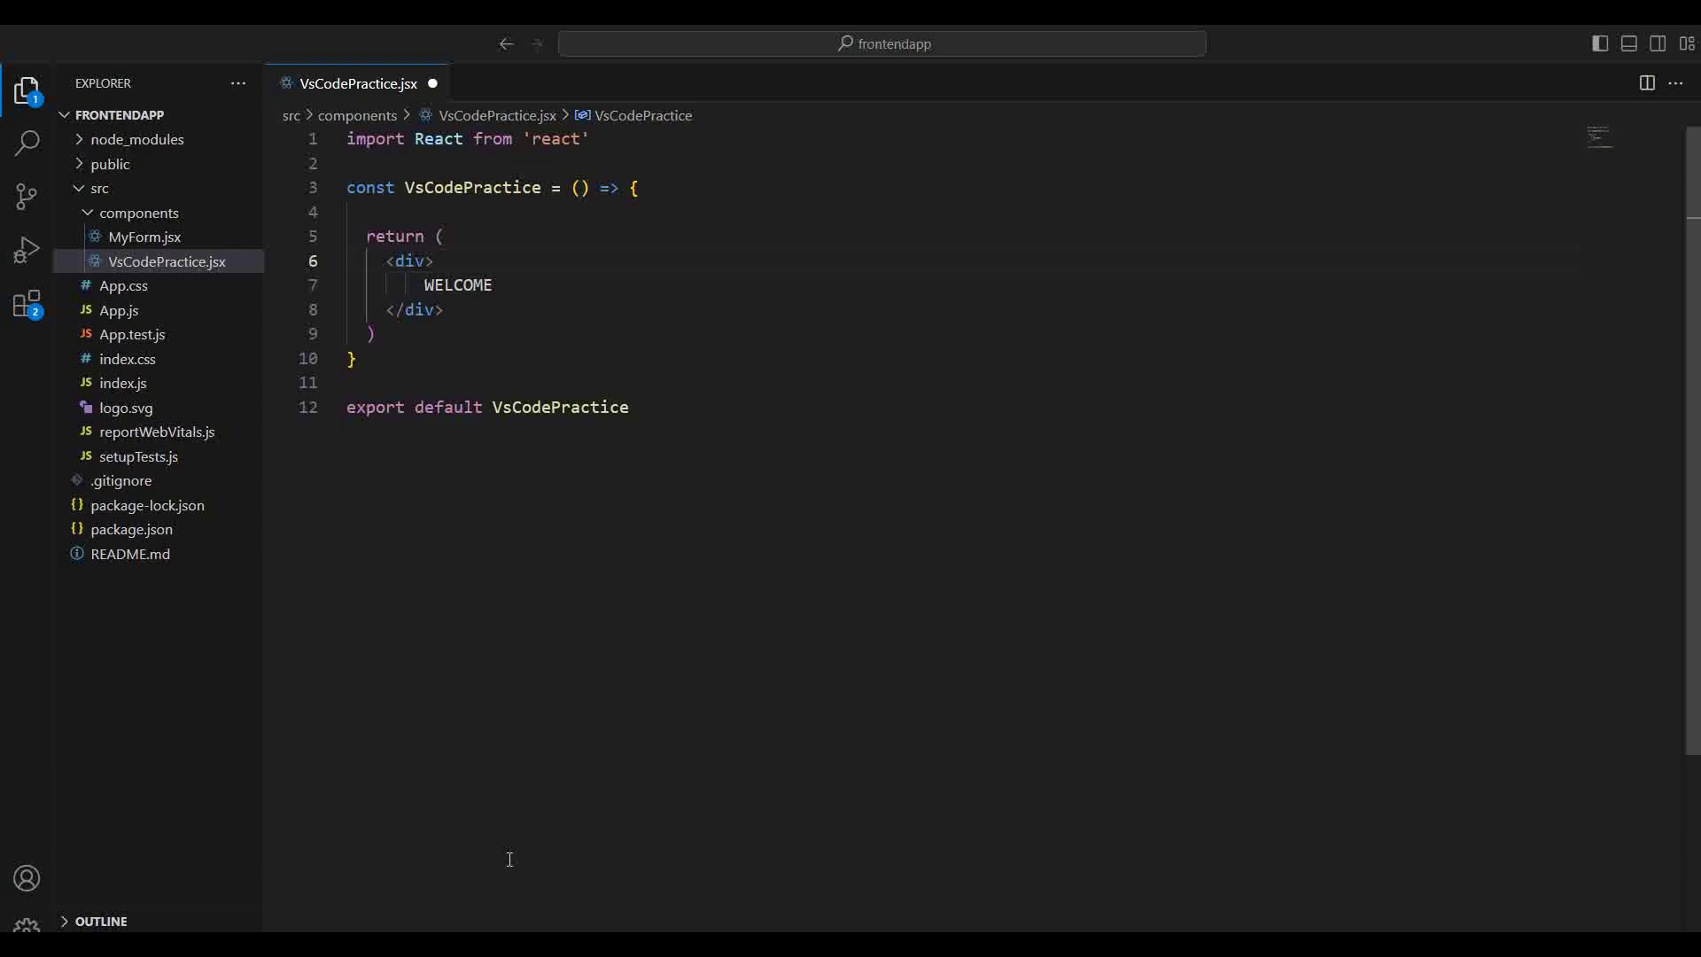
Step: Place the cursor at the end of line 12, then reveal the hidden menu bar with Alt
{"action": "left_click", "coordinate": [636, 586]}
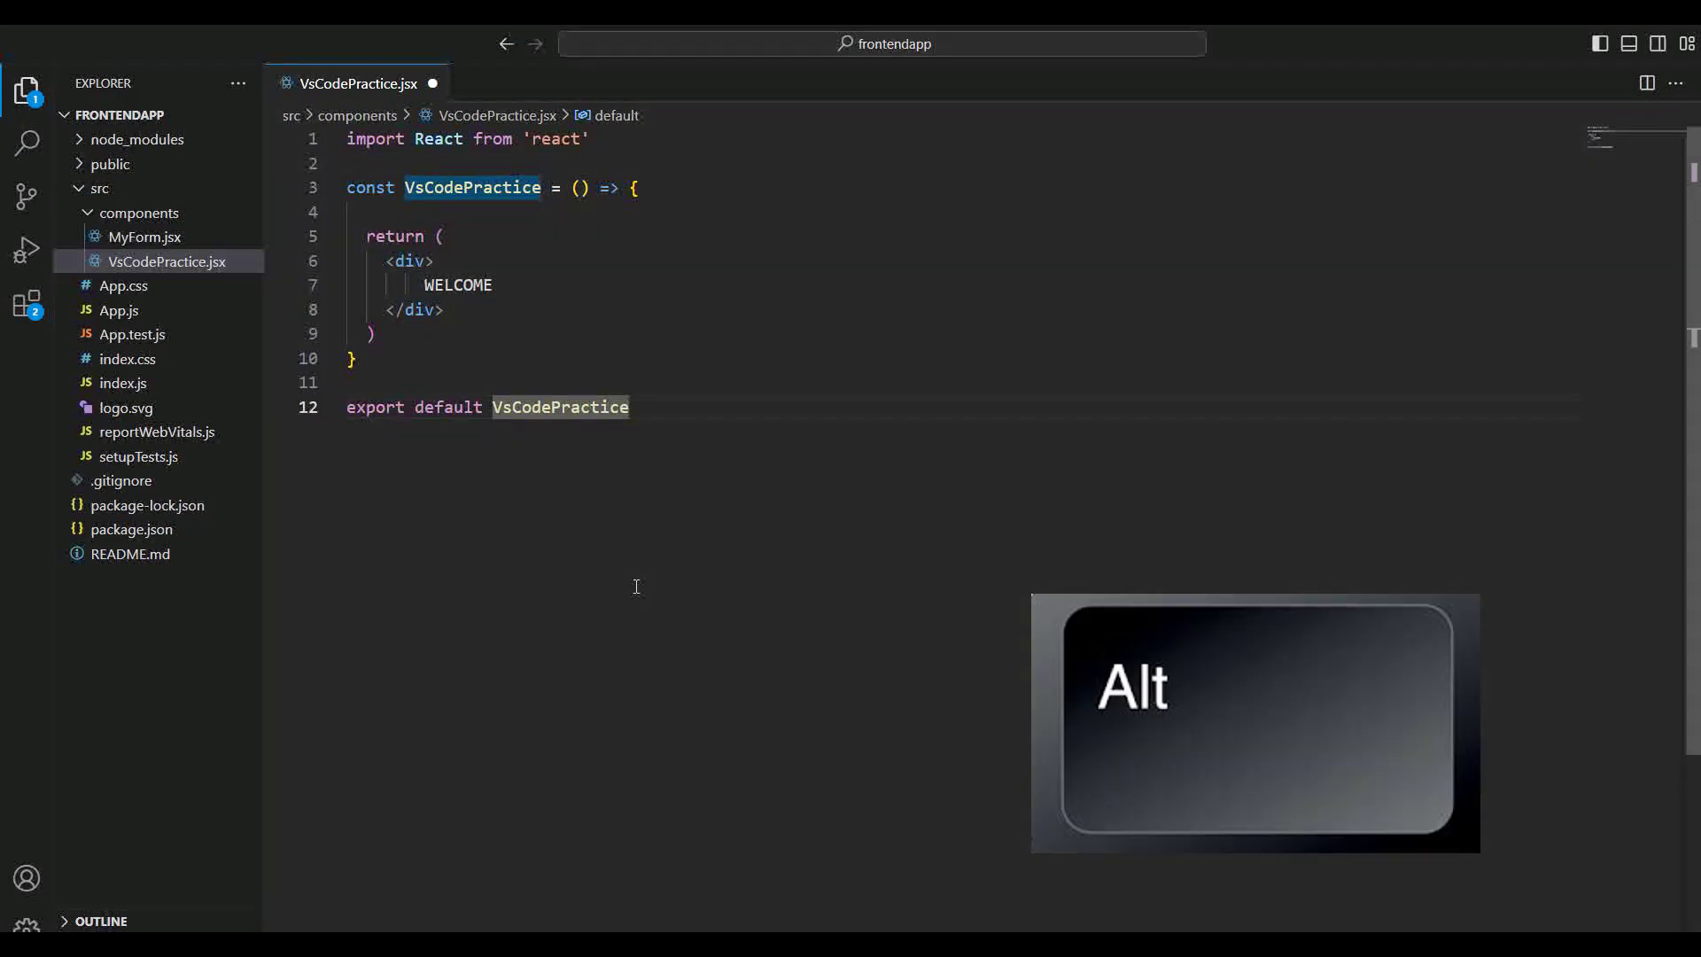
{"action": "key", "text": "alt"}
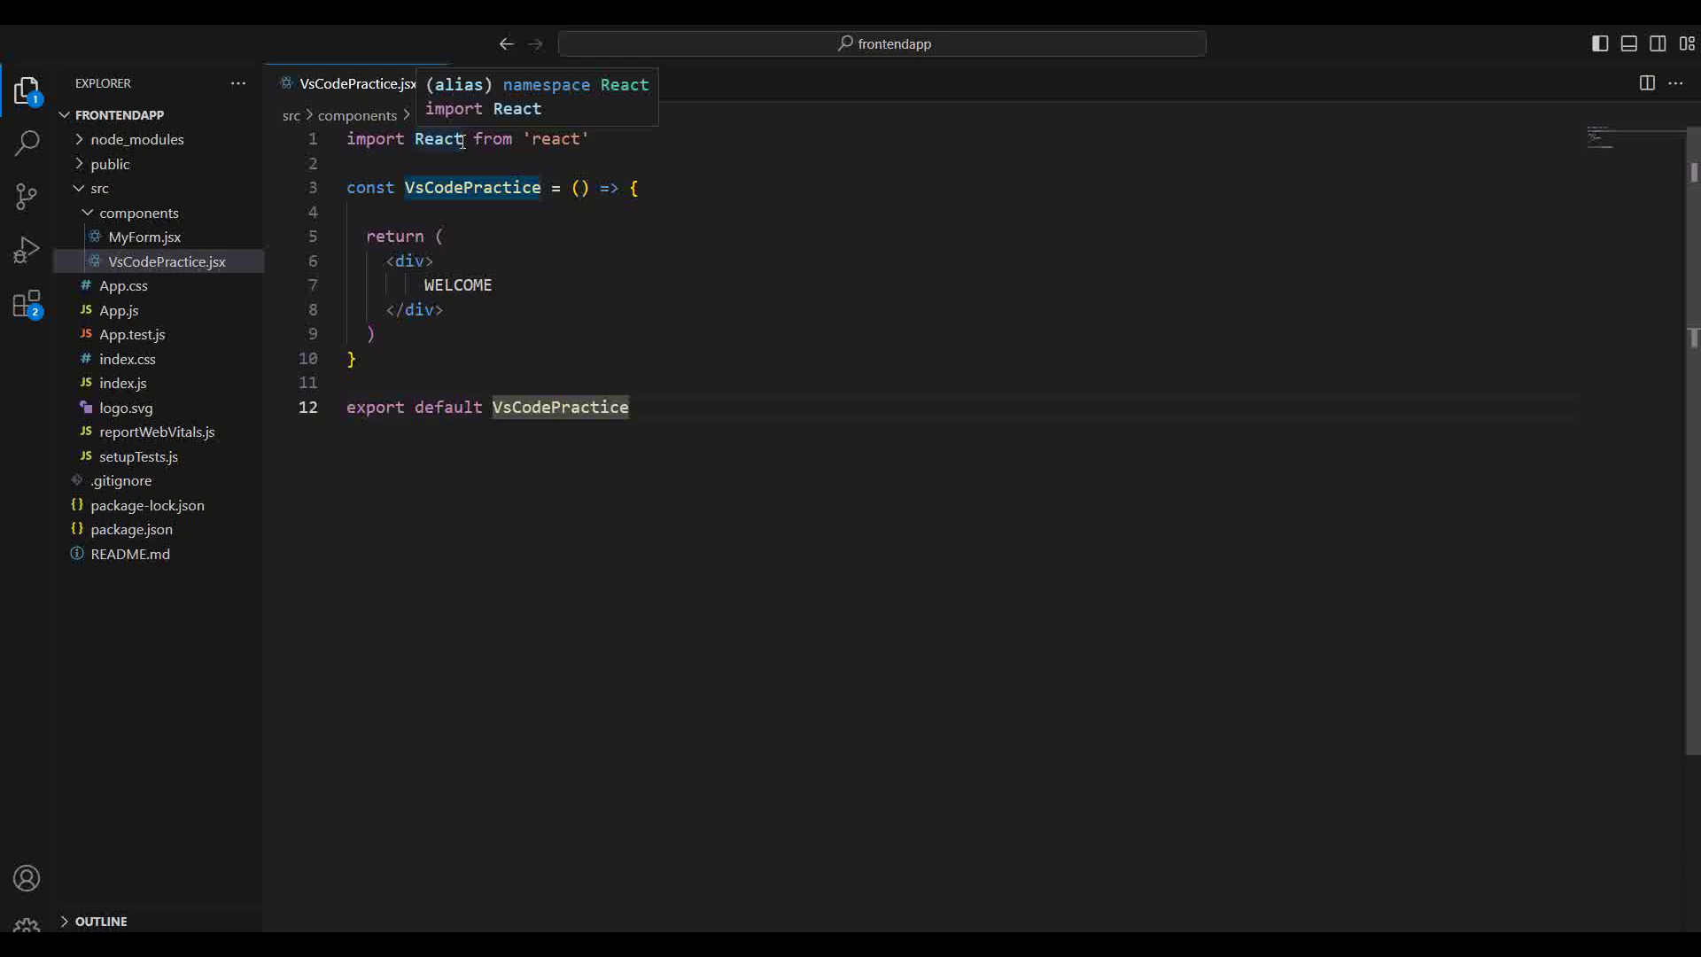
{"action": "key", "text": "alt"}
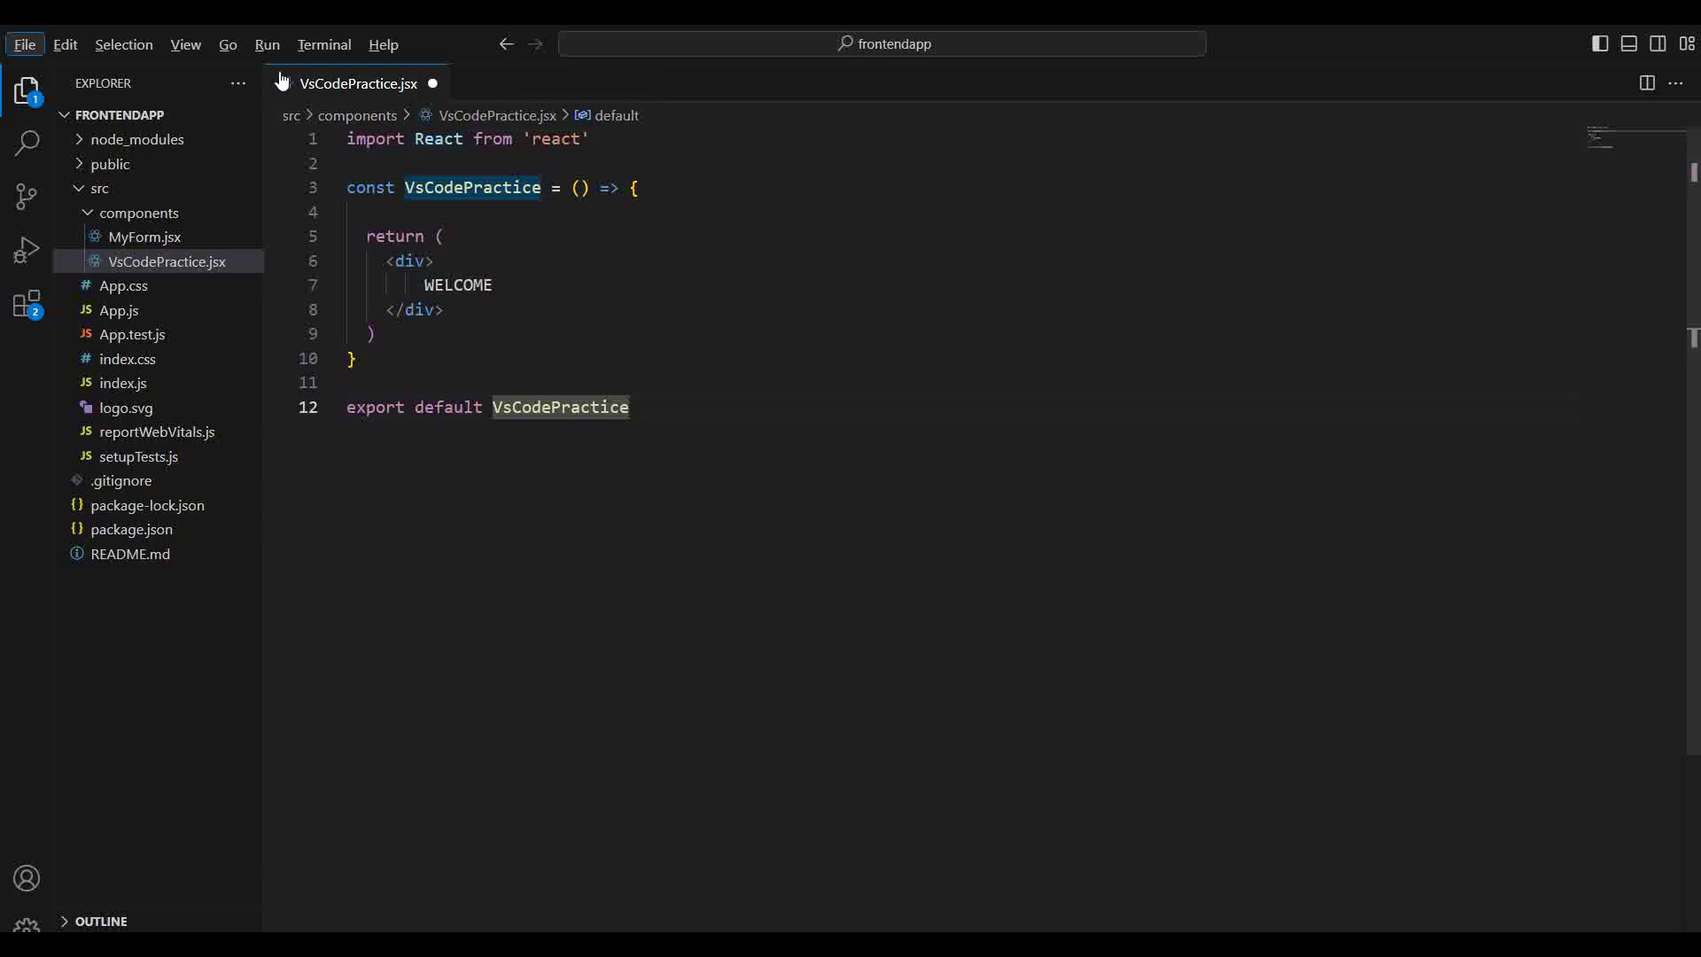
{"action": "left_click", "coordinate": [194, 54]}
{"action": "mouse_move", "coordinate": [233, 145]}
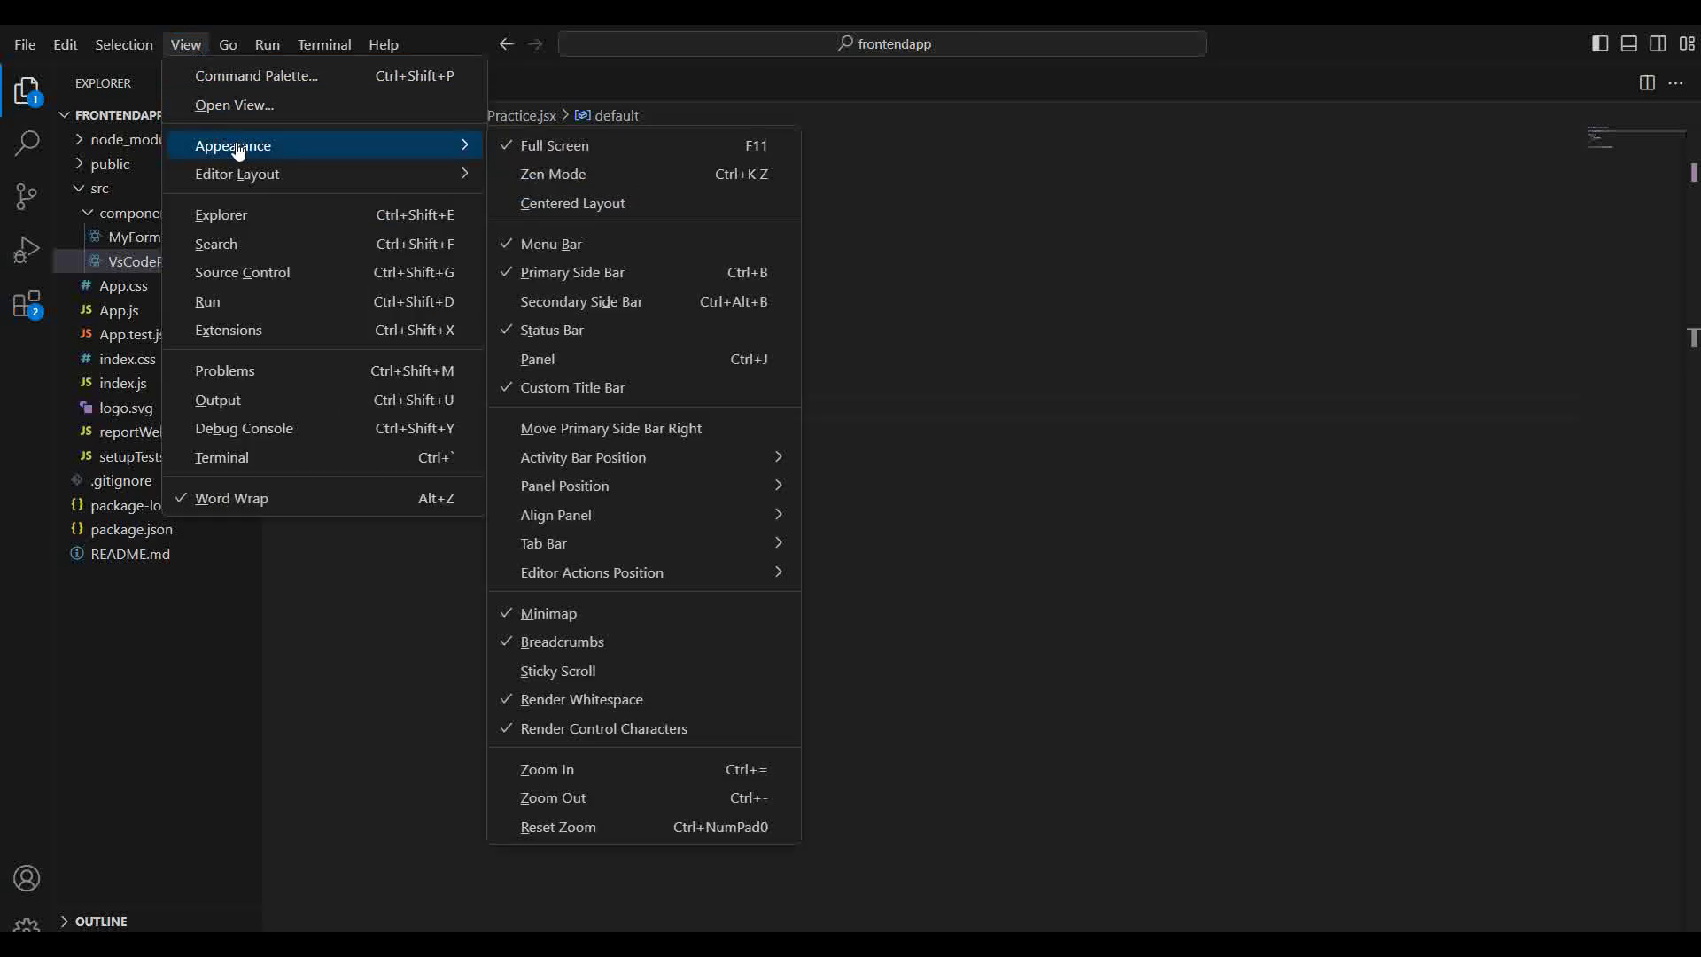
{"action": "left_click", "coordinate": [549, 146]}
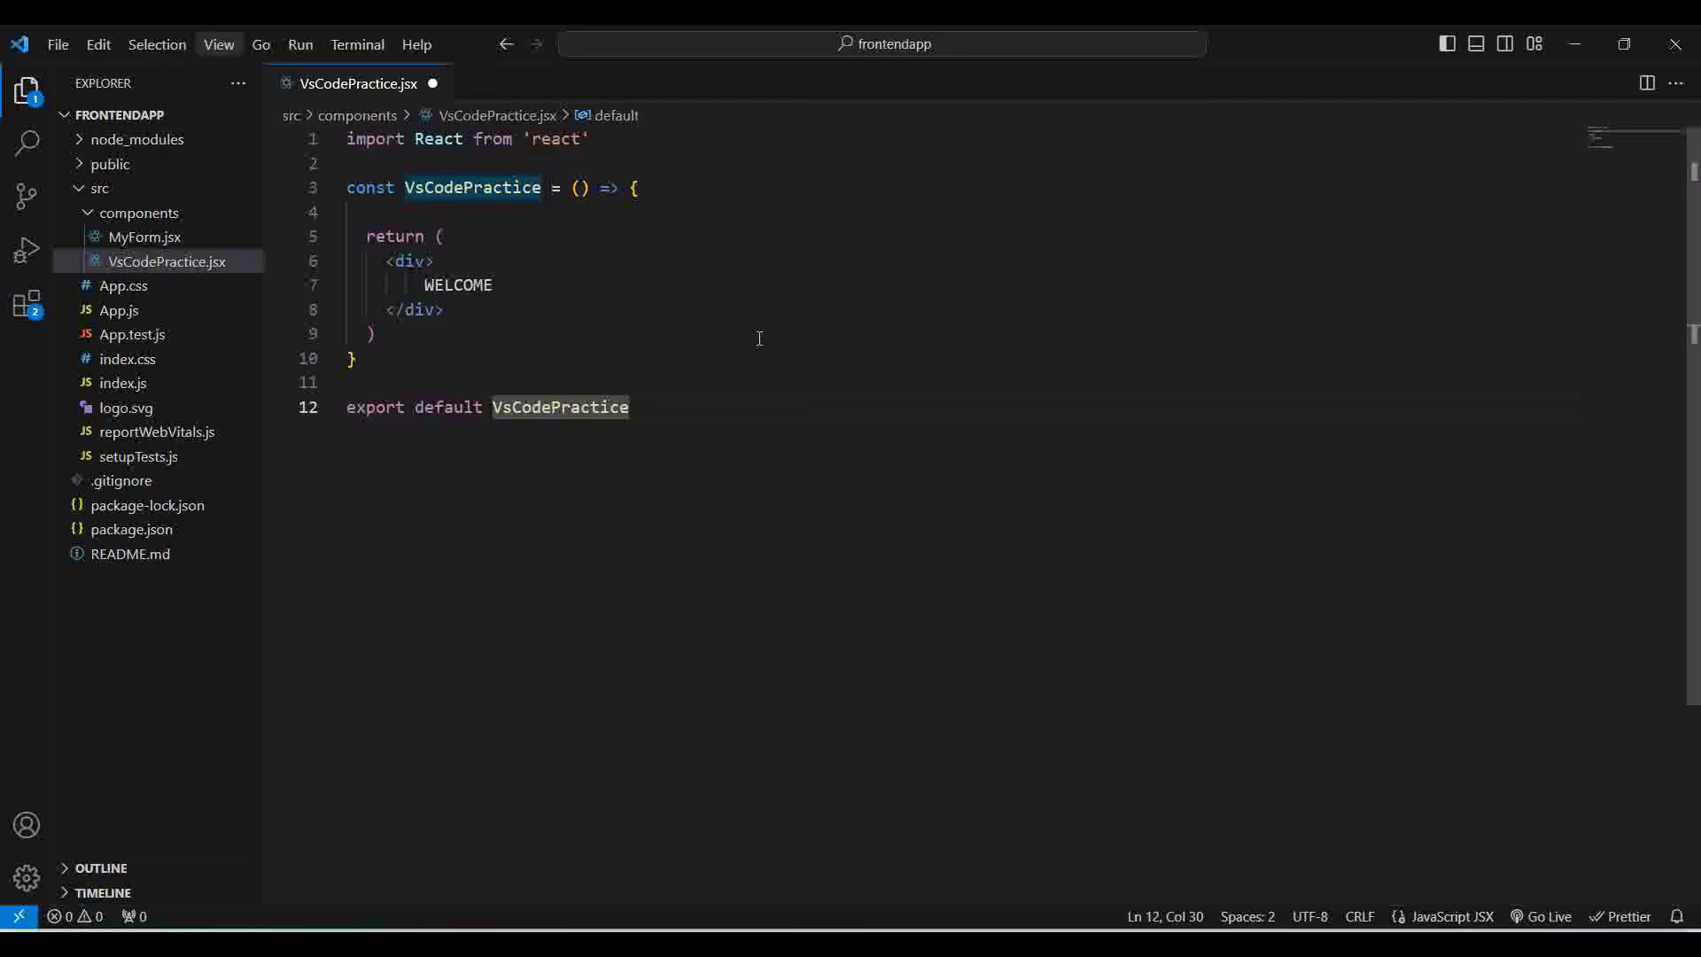
{"action": "left_click", "coordinate": [818, 308]}
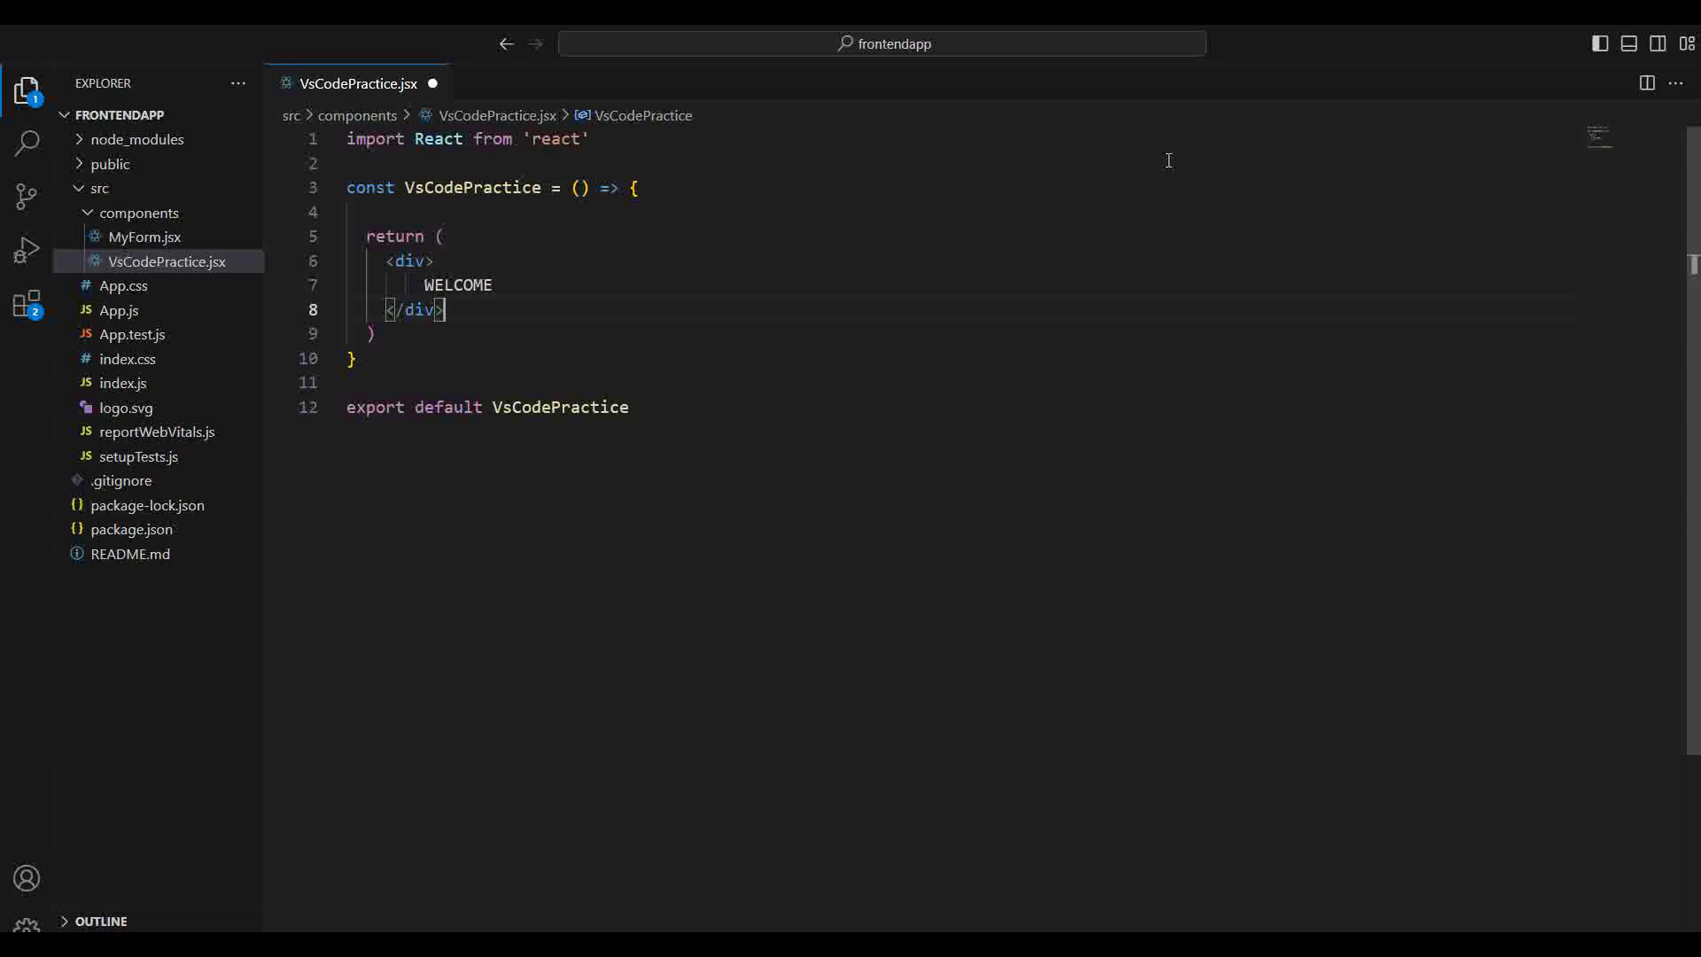
Step: Run 'View: Toggle Menu Bar' from the Command Palette to turn the menu bar back on
{"action": "key", "text": "ctrl+shift+p"}
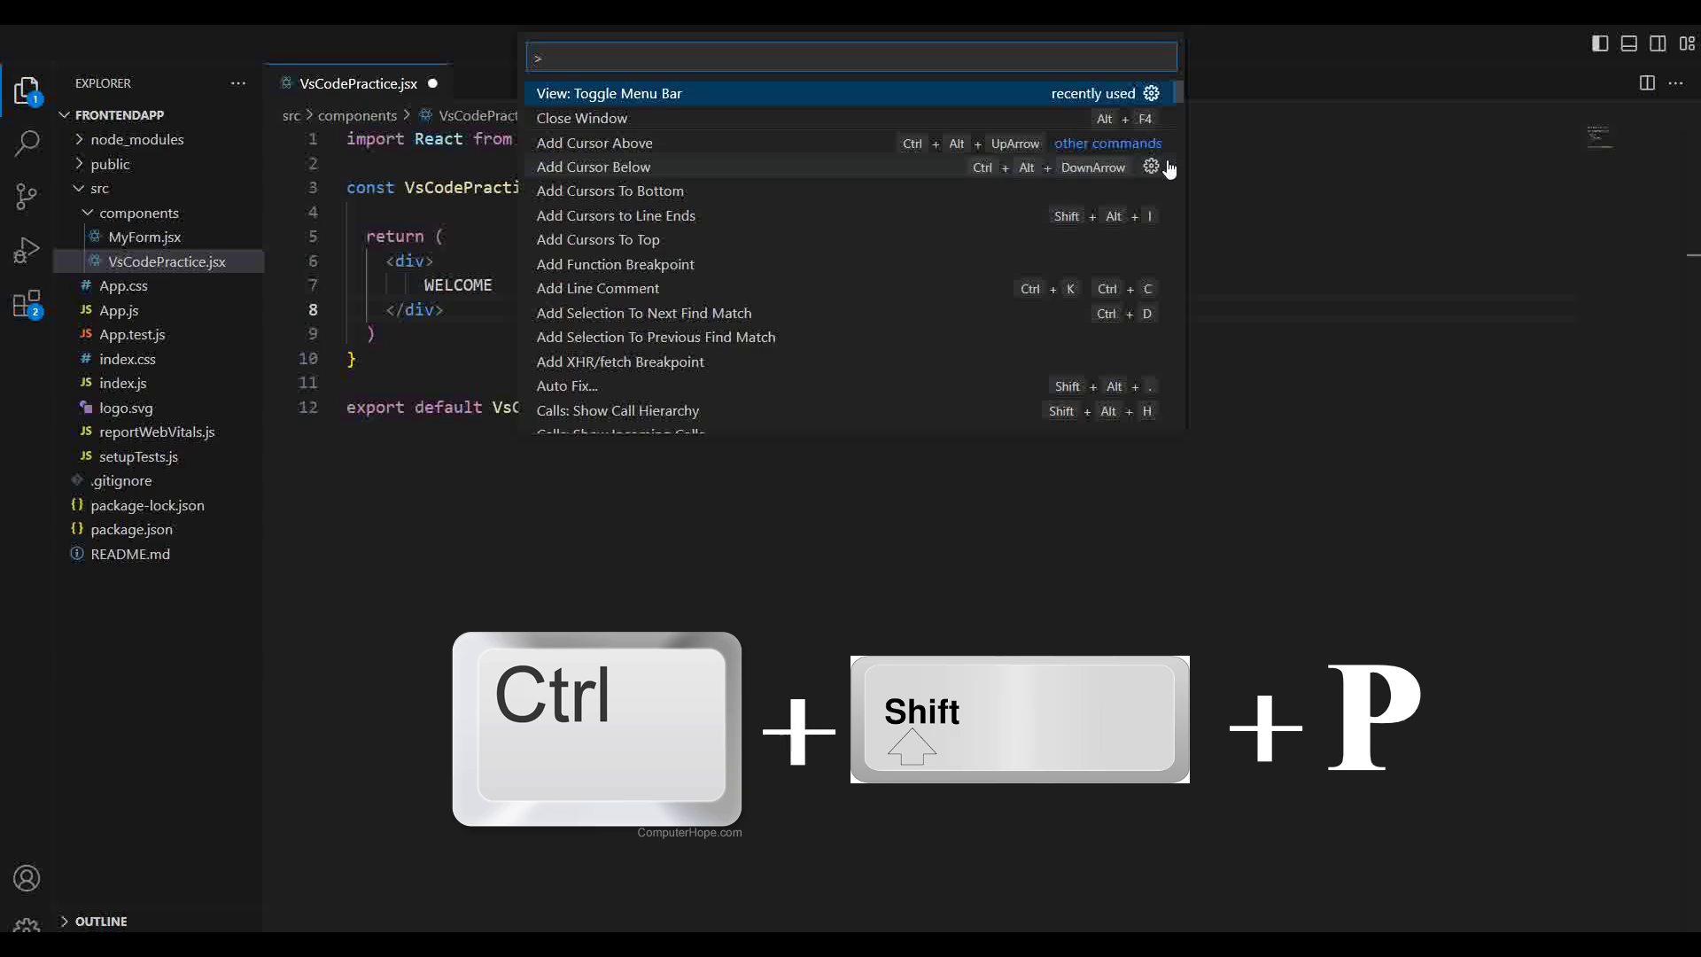
{"action": "type", "text": "tog"}
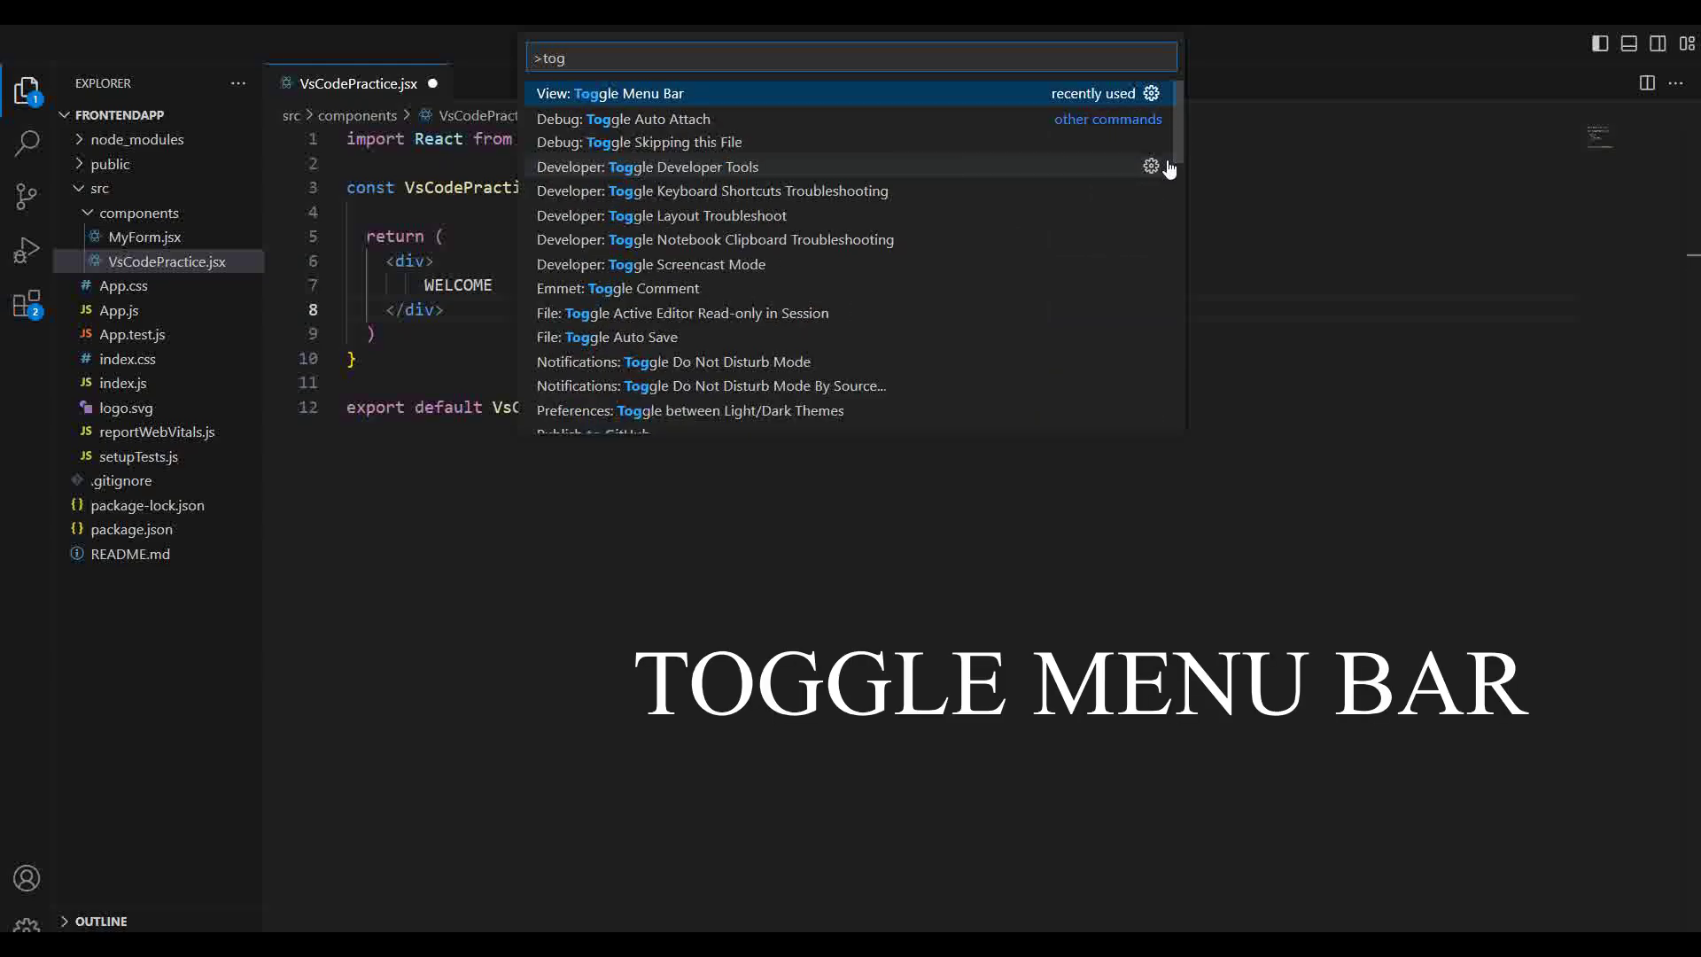
{"action": "type", "text": "glt"}
{"action": "key", "text": "BackSpace"}
{"action": "type", "text": "e "}
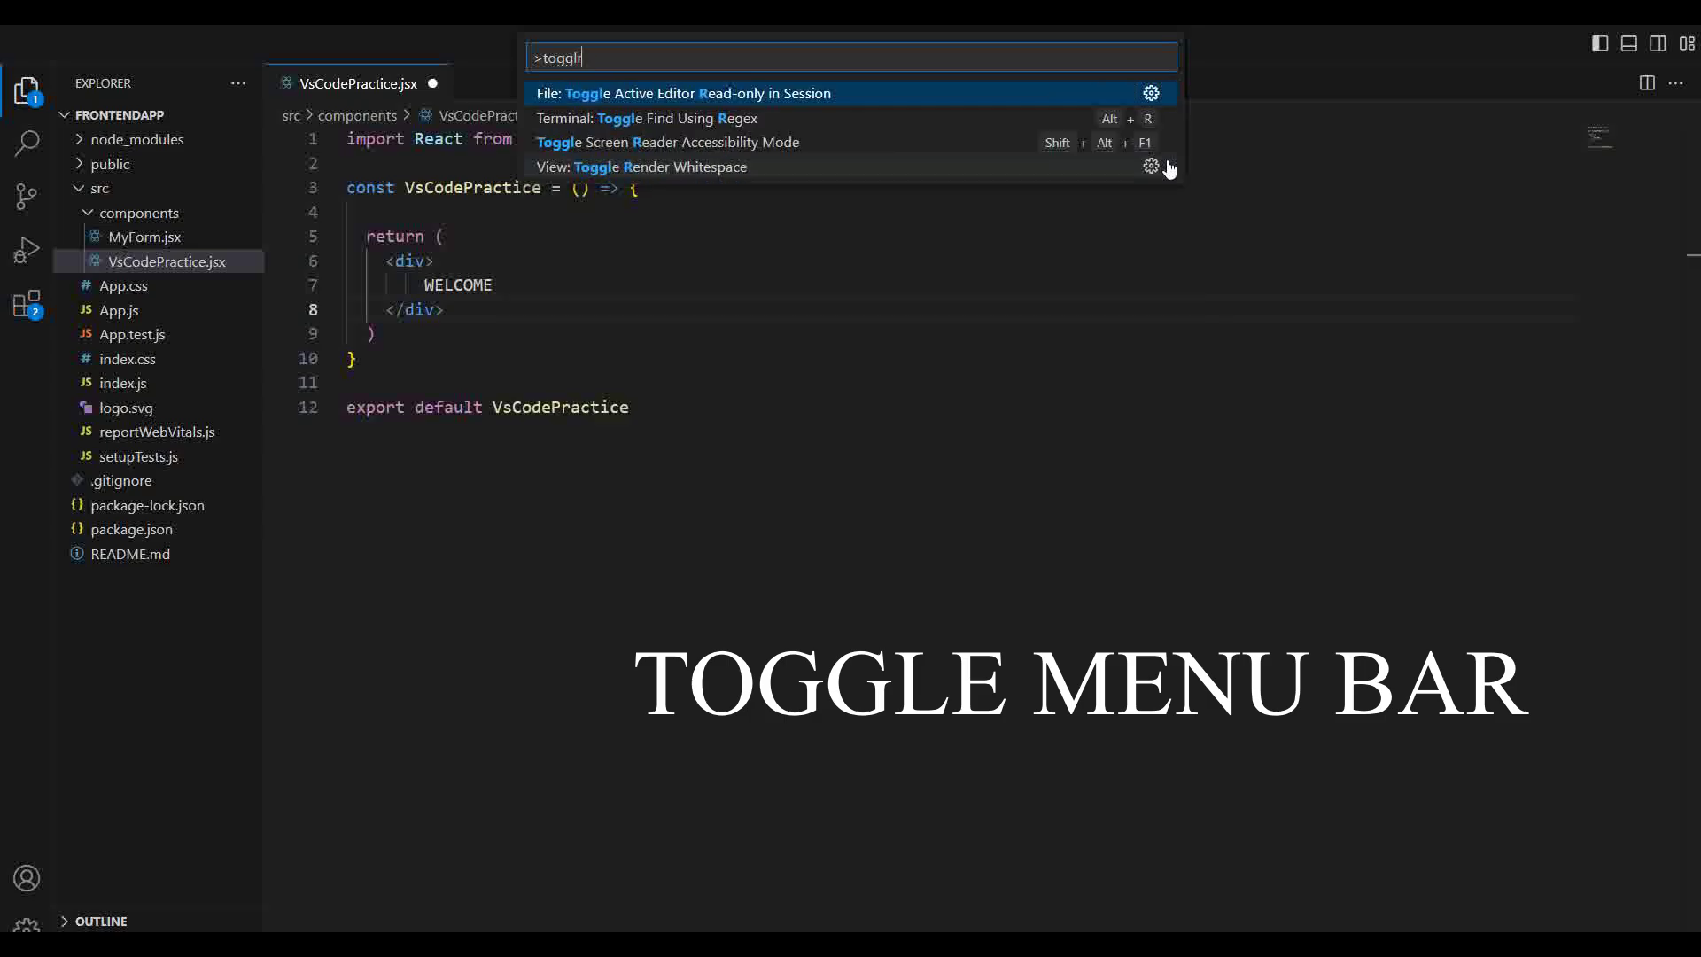
{"action": "type", "text": "men"}
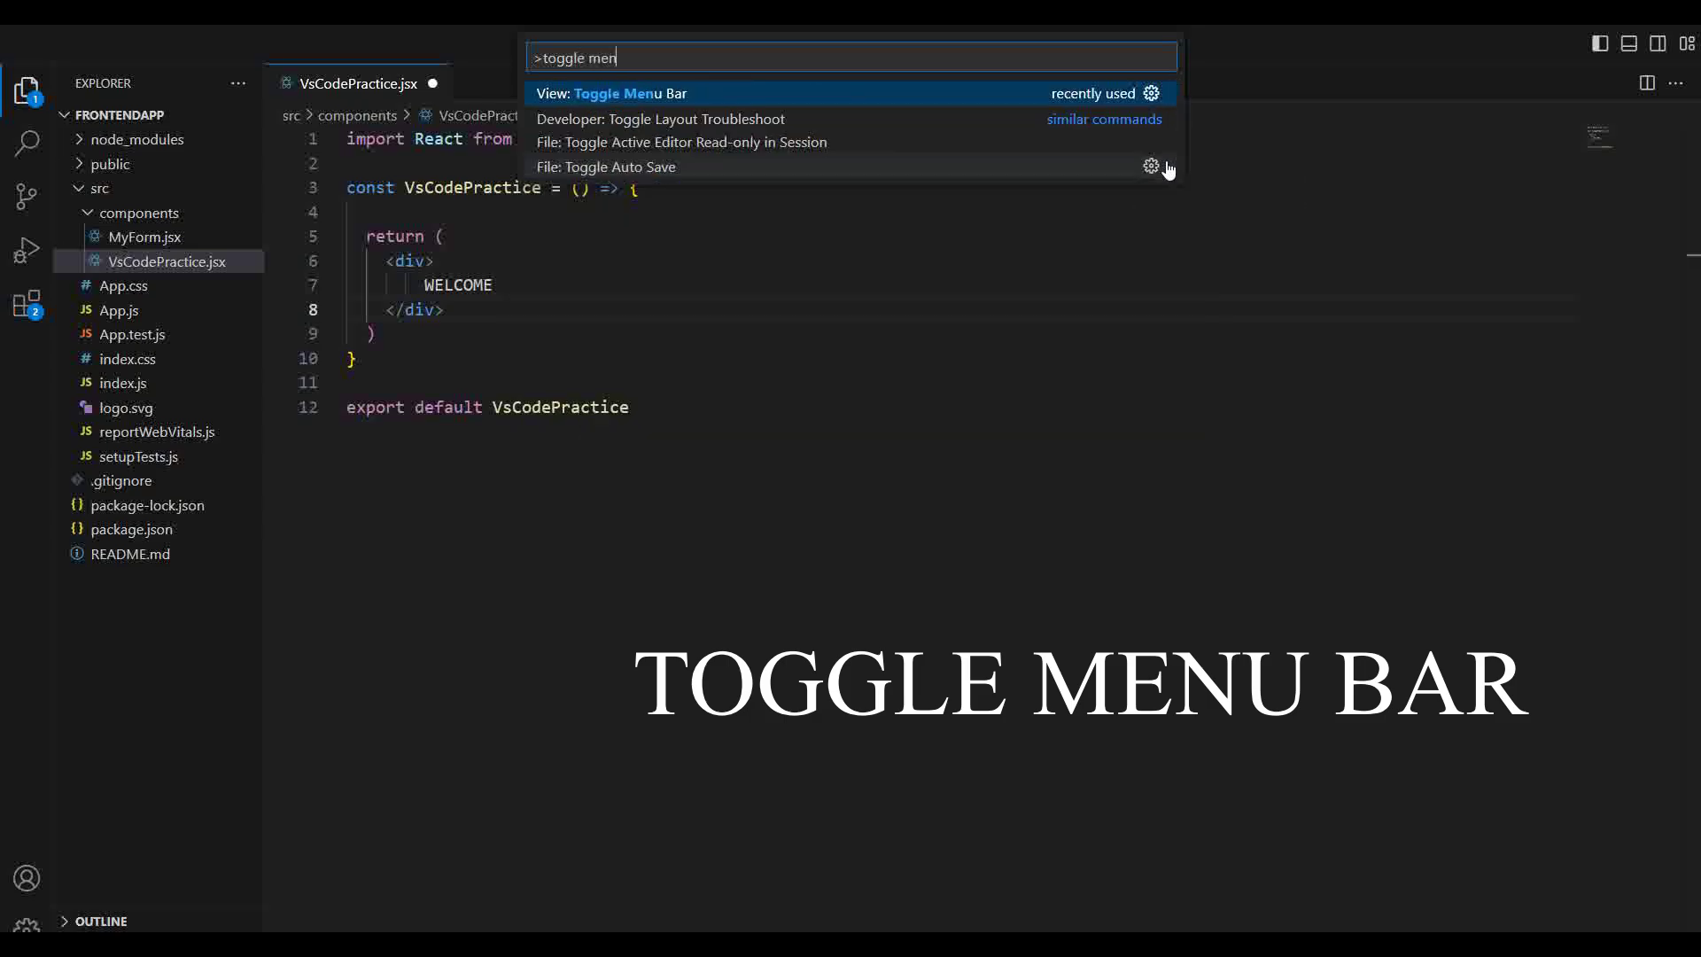
{"action": "type", "text": "u bar"}
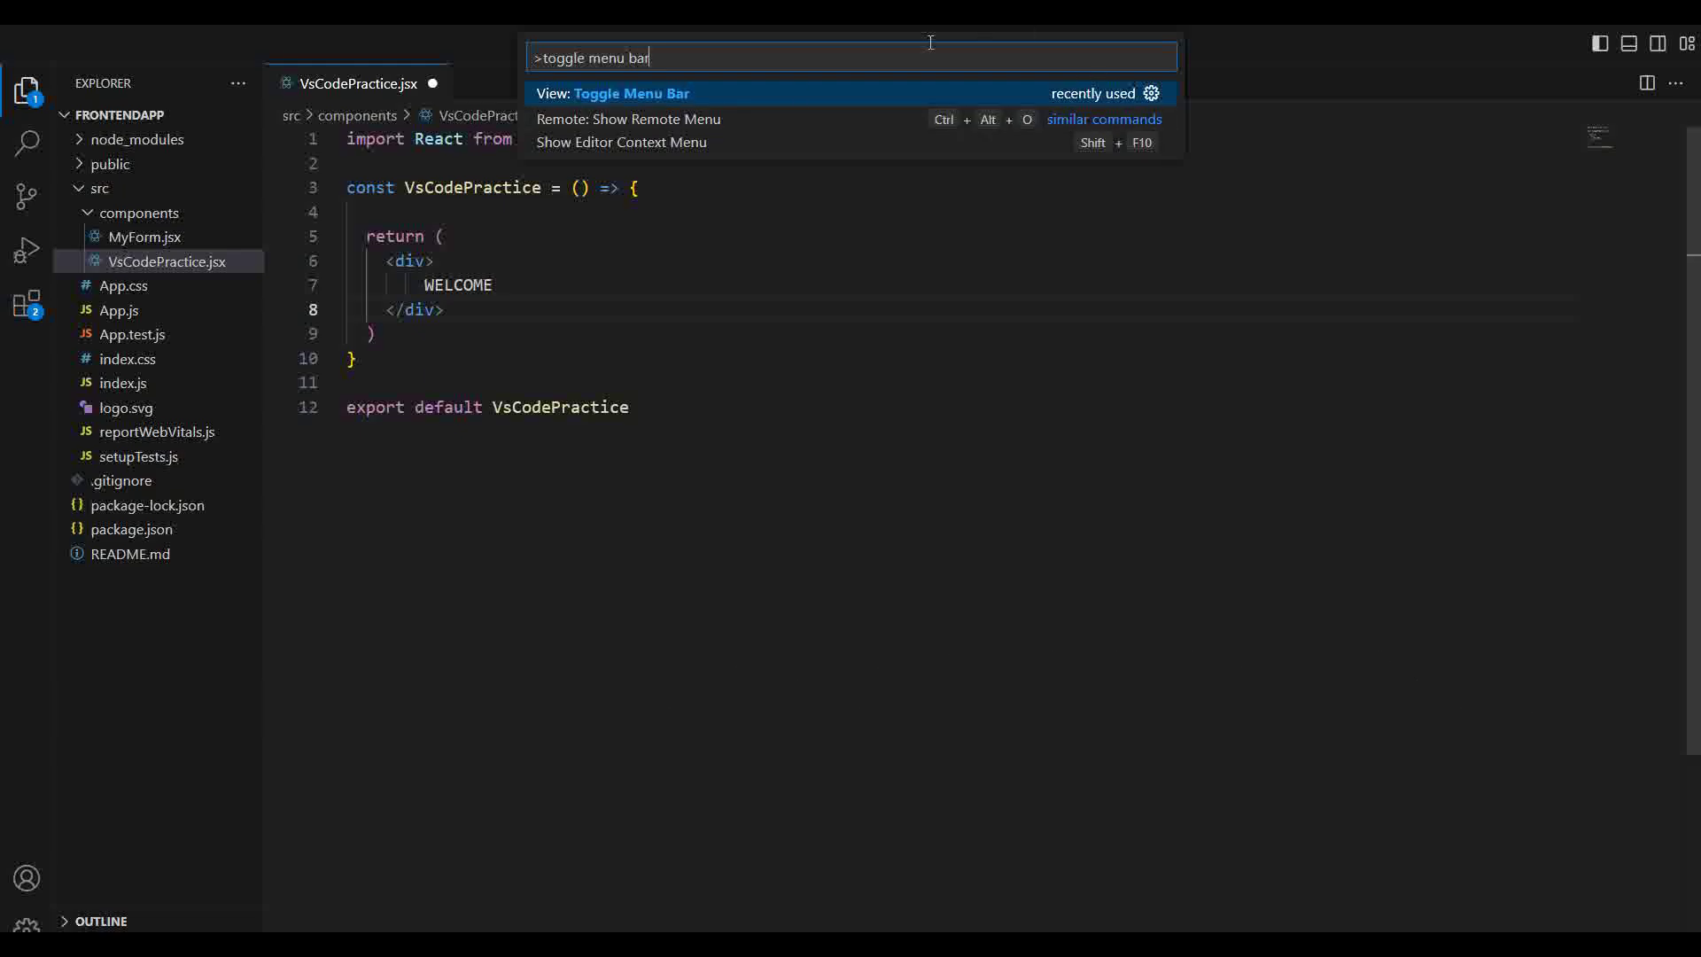
{"action": "left_click", "coordinate": [676, 107]}
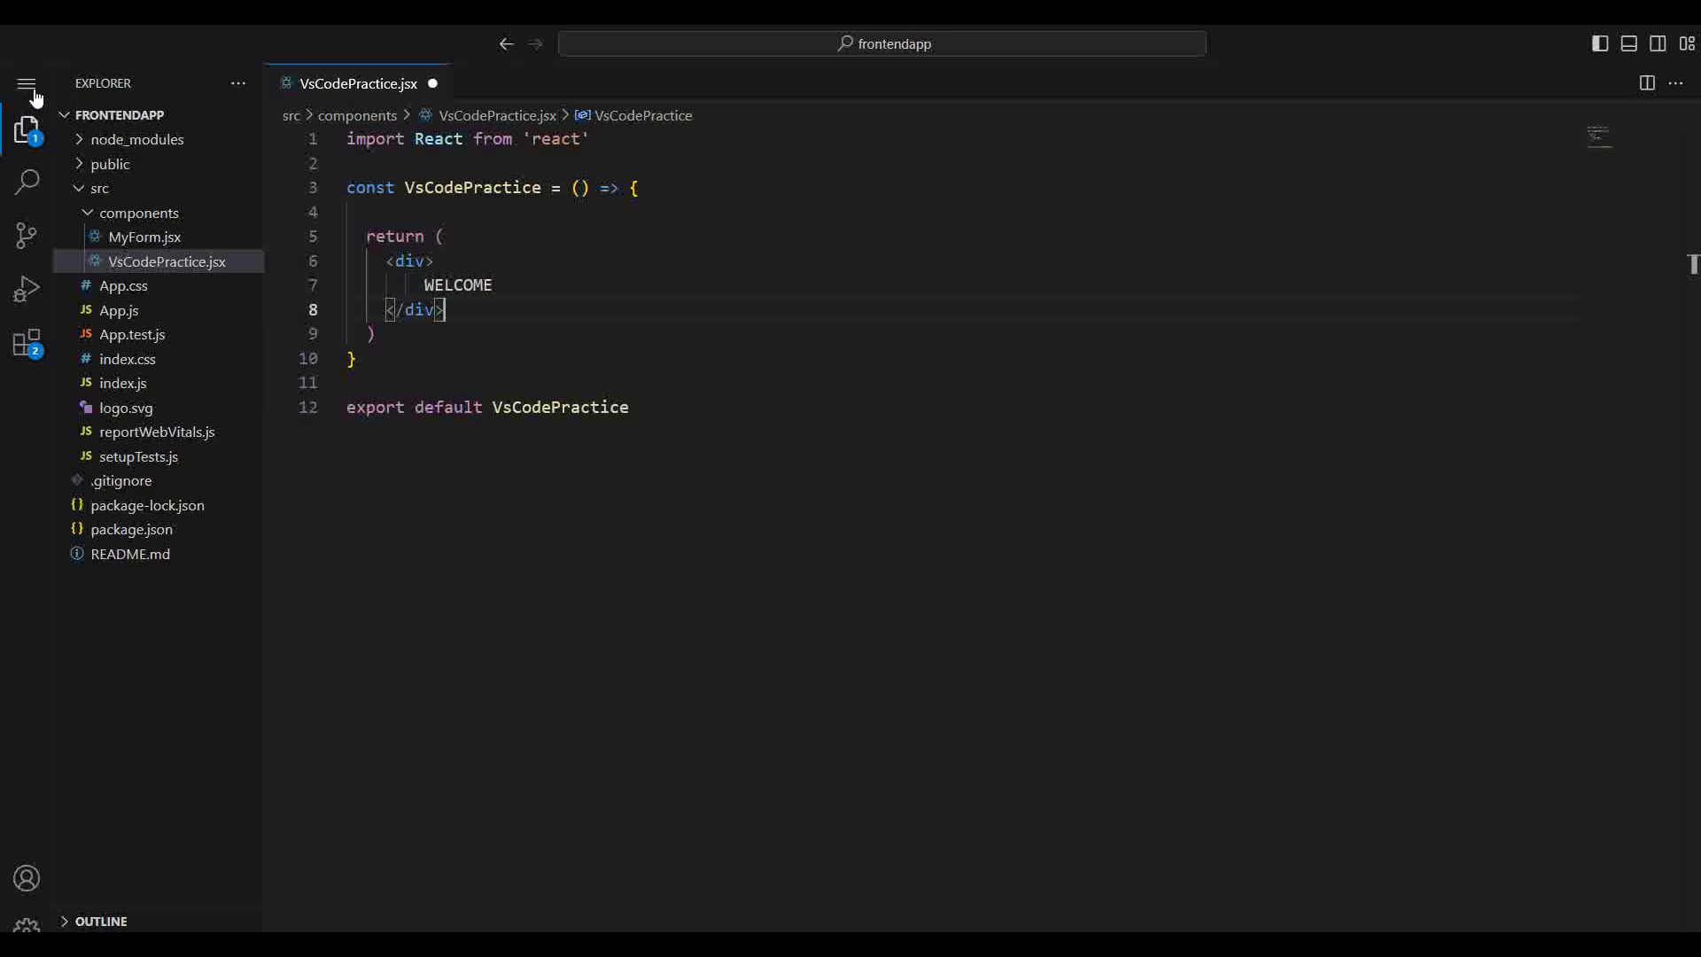
Step: Turn off Full Screen via View > Appearance in the application menu
{"action": "left_click", "coordinate": [28, 87]}
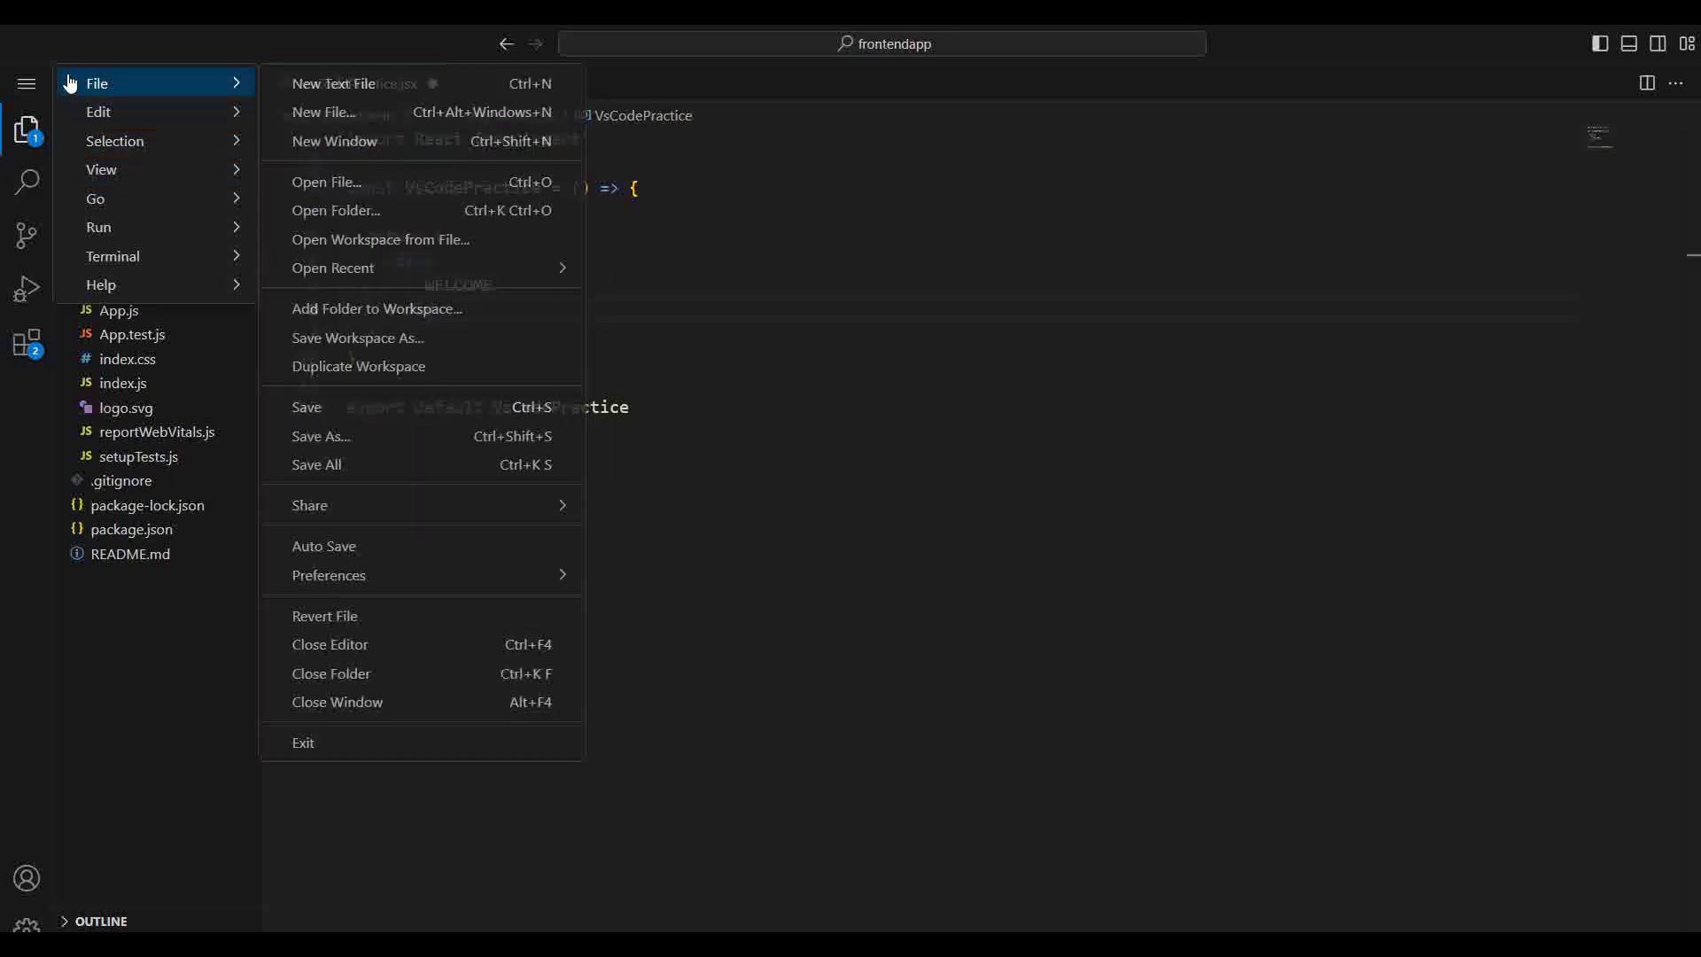
{"action": "mouse_move", "coordinate": [101, 169]}
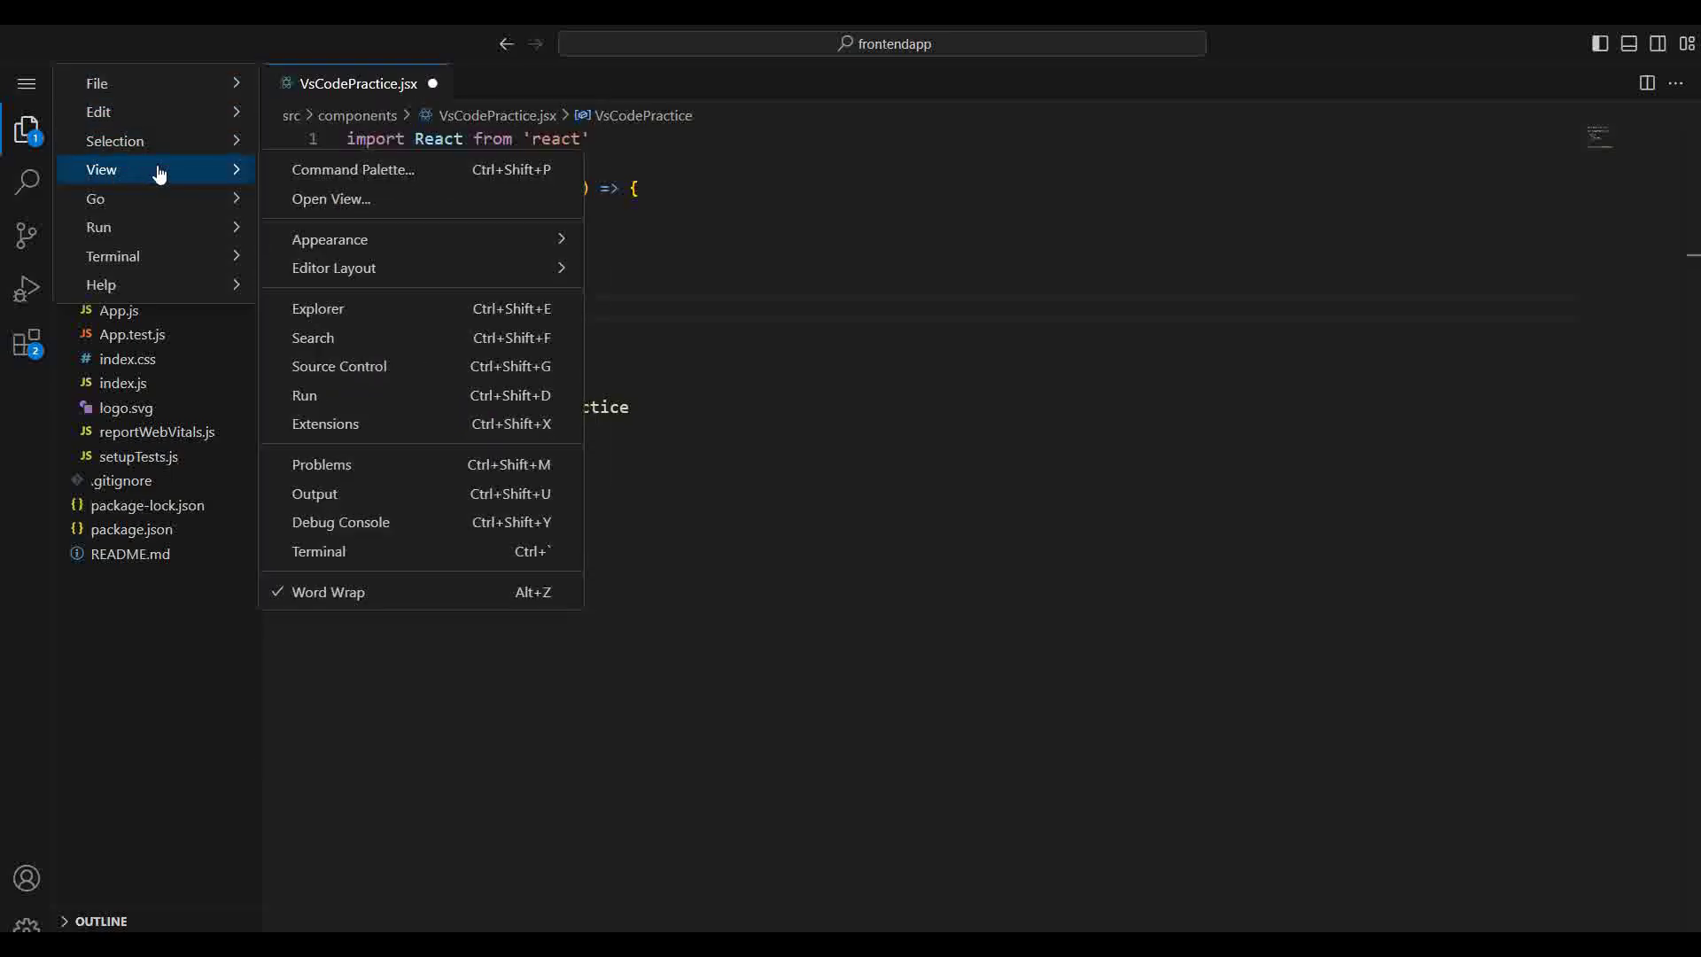
{"action": "mouse_move", "coordinate": [333, 239]}
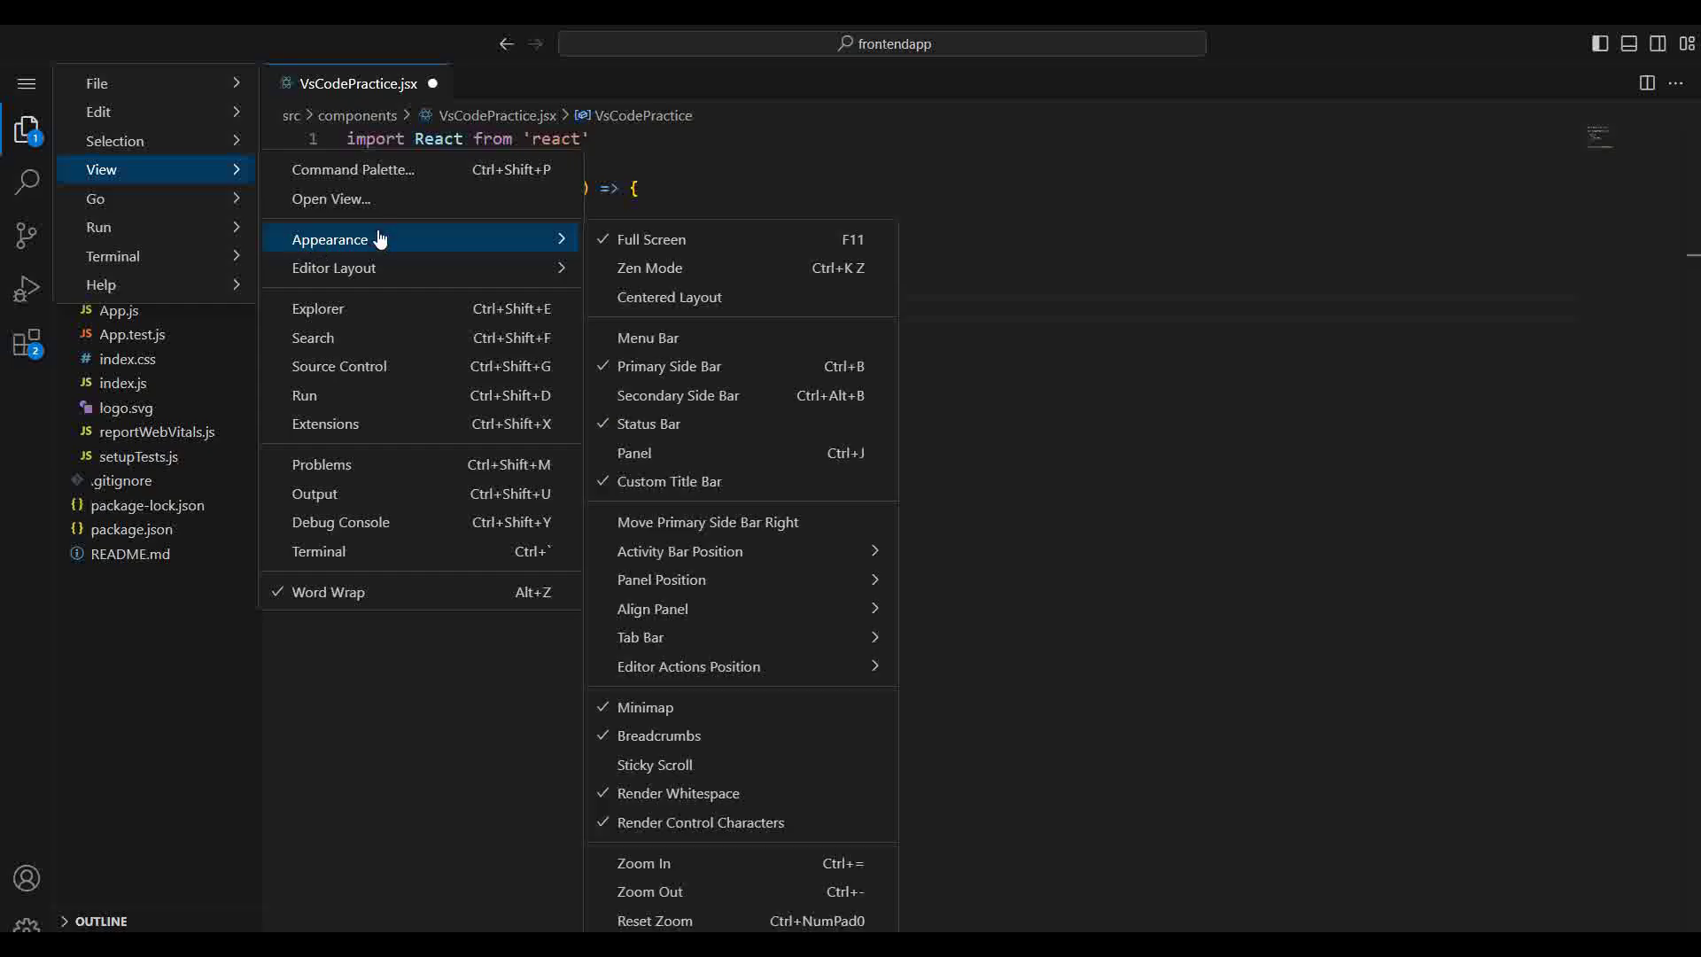
{"action": "left_click", "coordinate": [625, 252]}
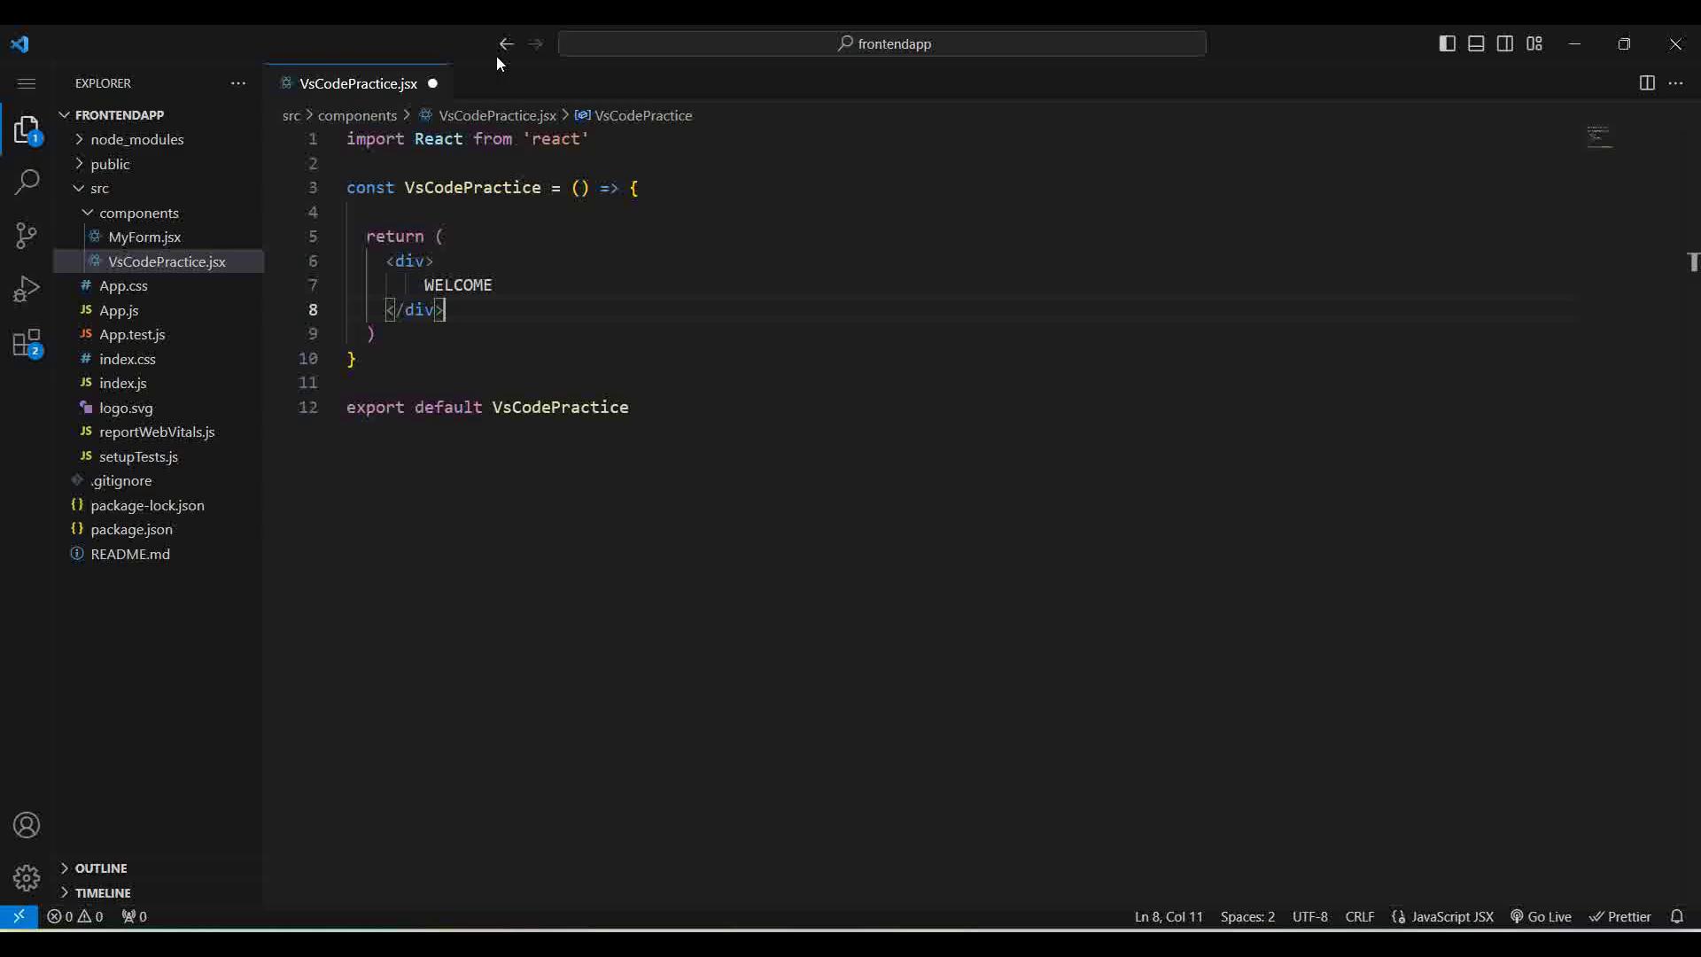
Step: Enable Menu Bar under View > Appearance in the application menu
{"action": "left_click", "coordinate": [27, 82]}
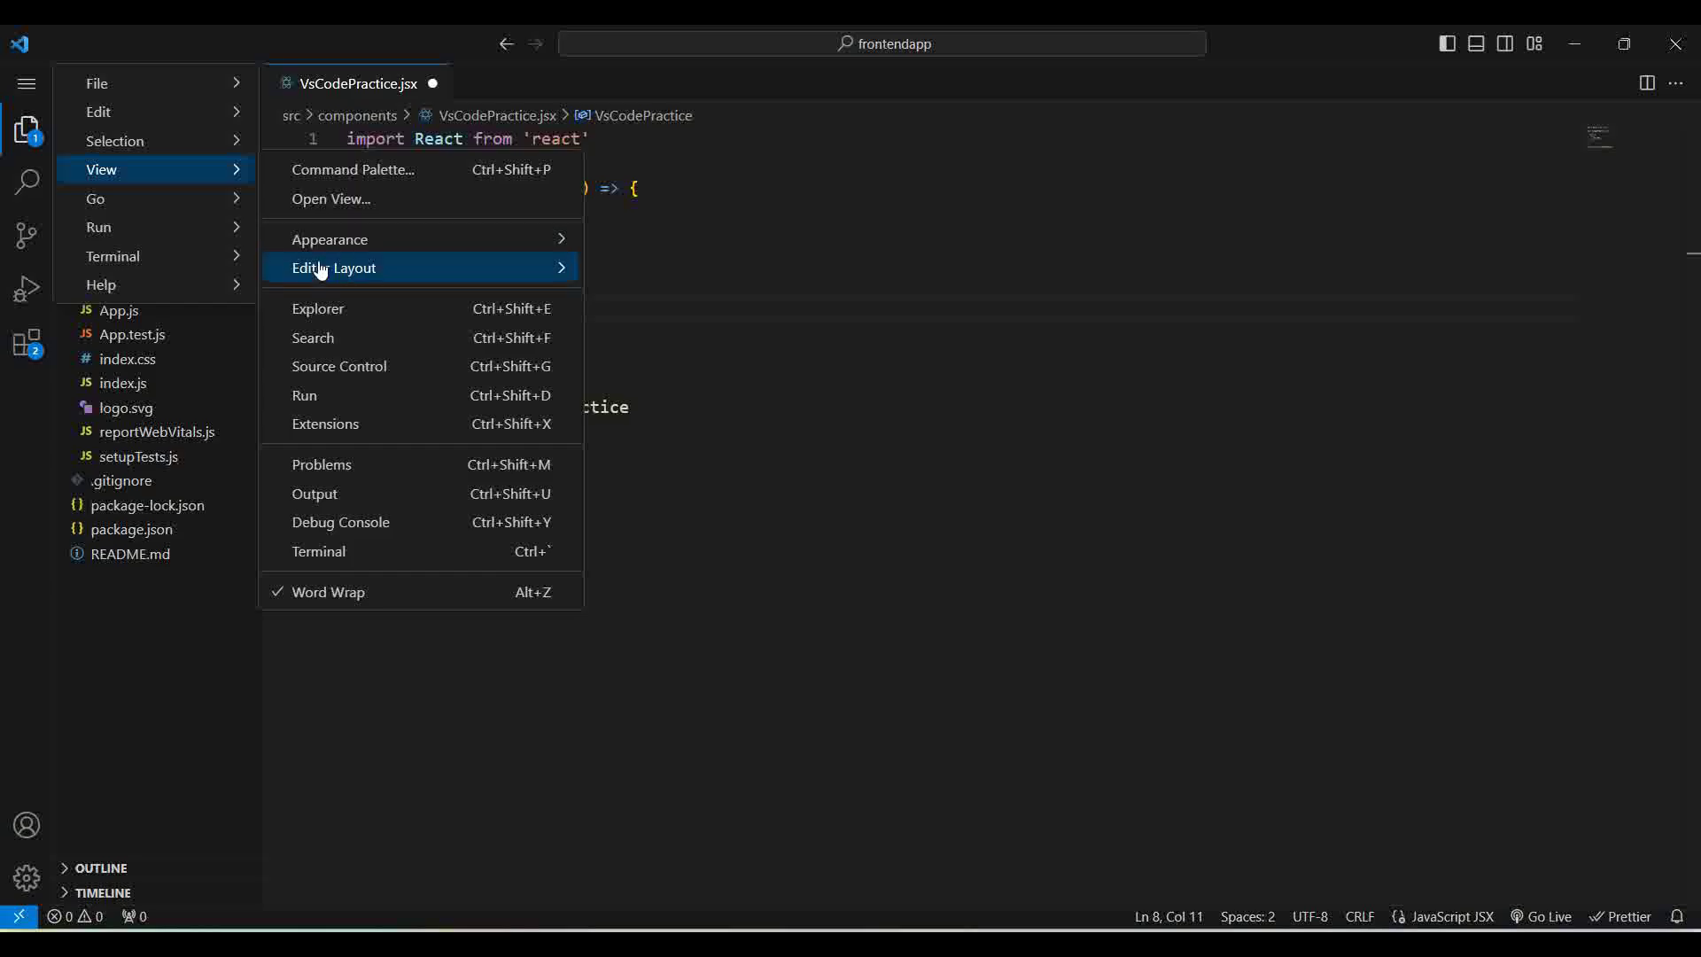
{"action": "mouse_move", "coordinate": [330, 240]}
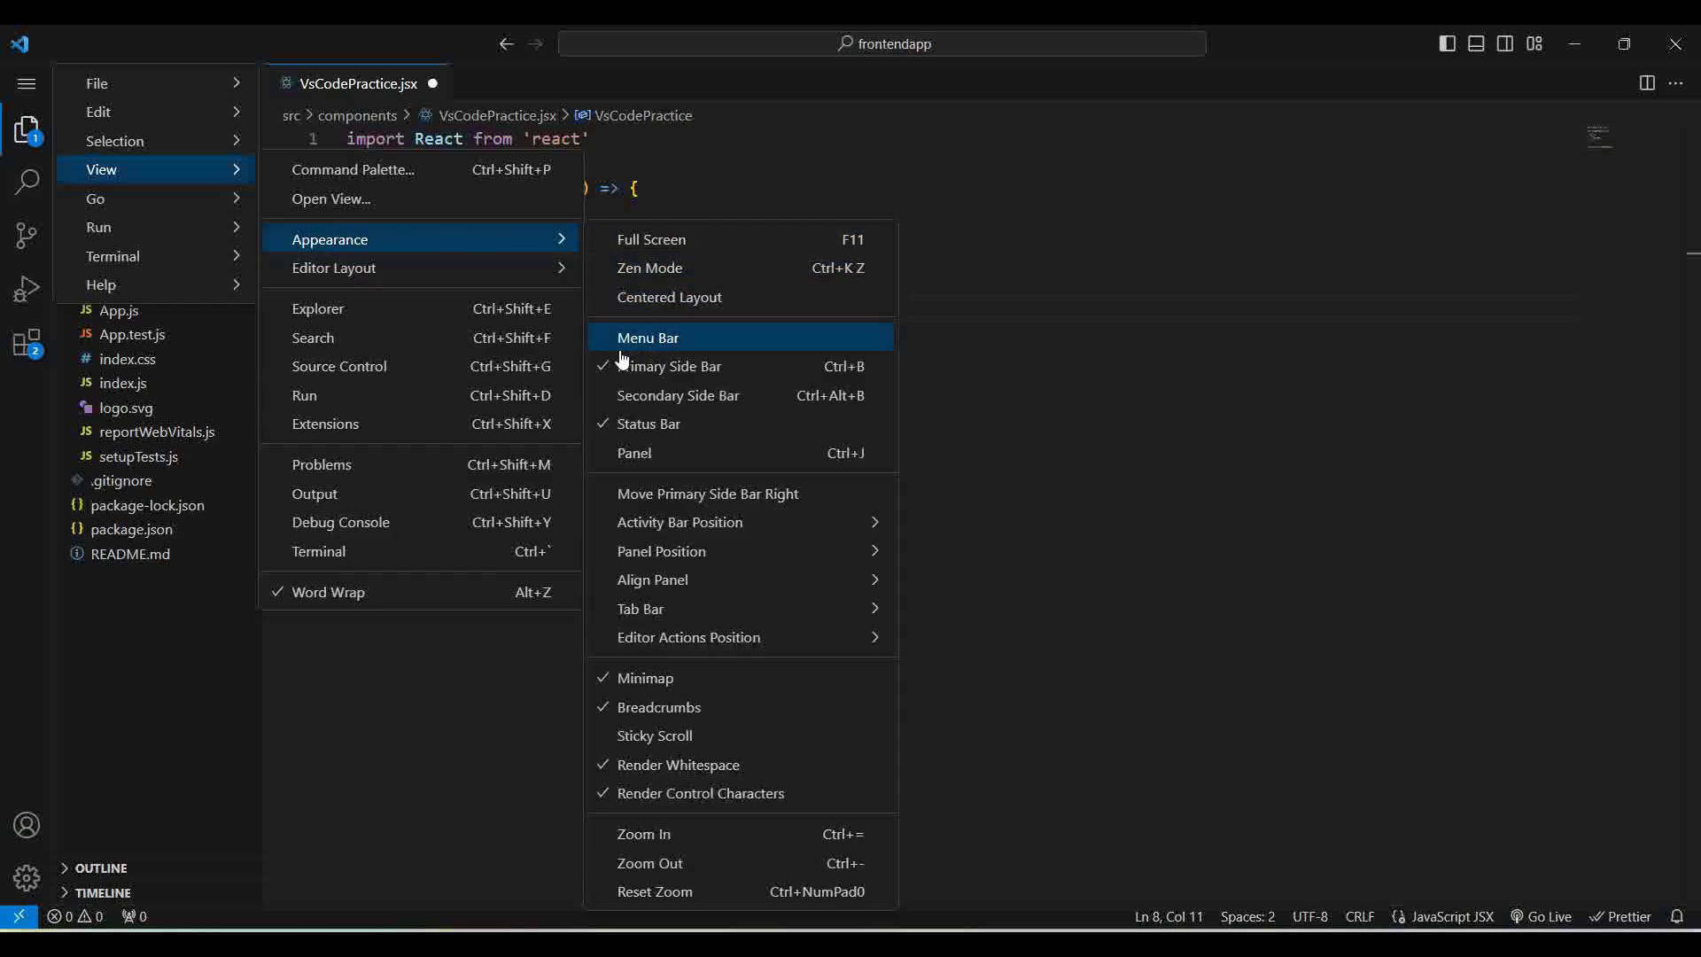
{"action": "left_click", "coordinate": [622, 337]}
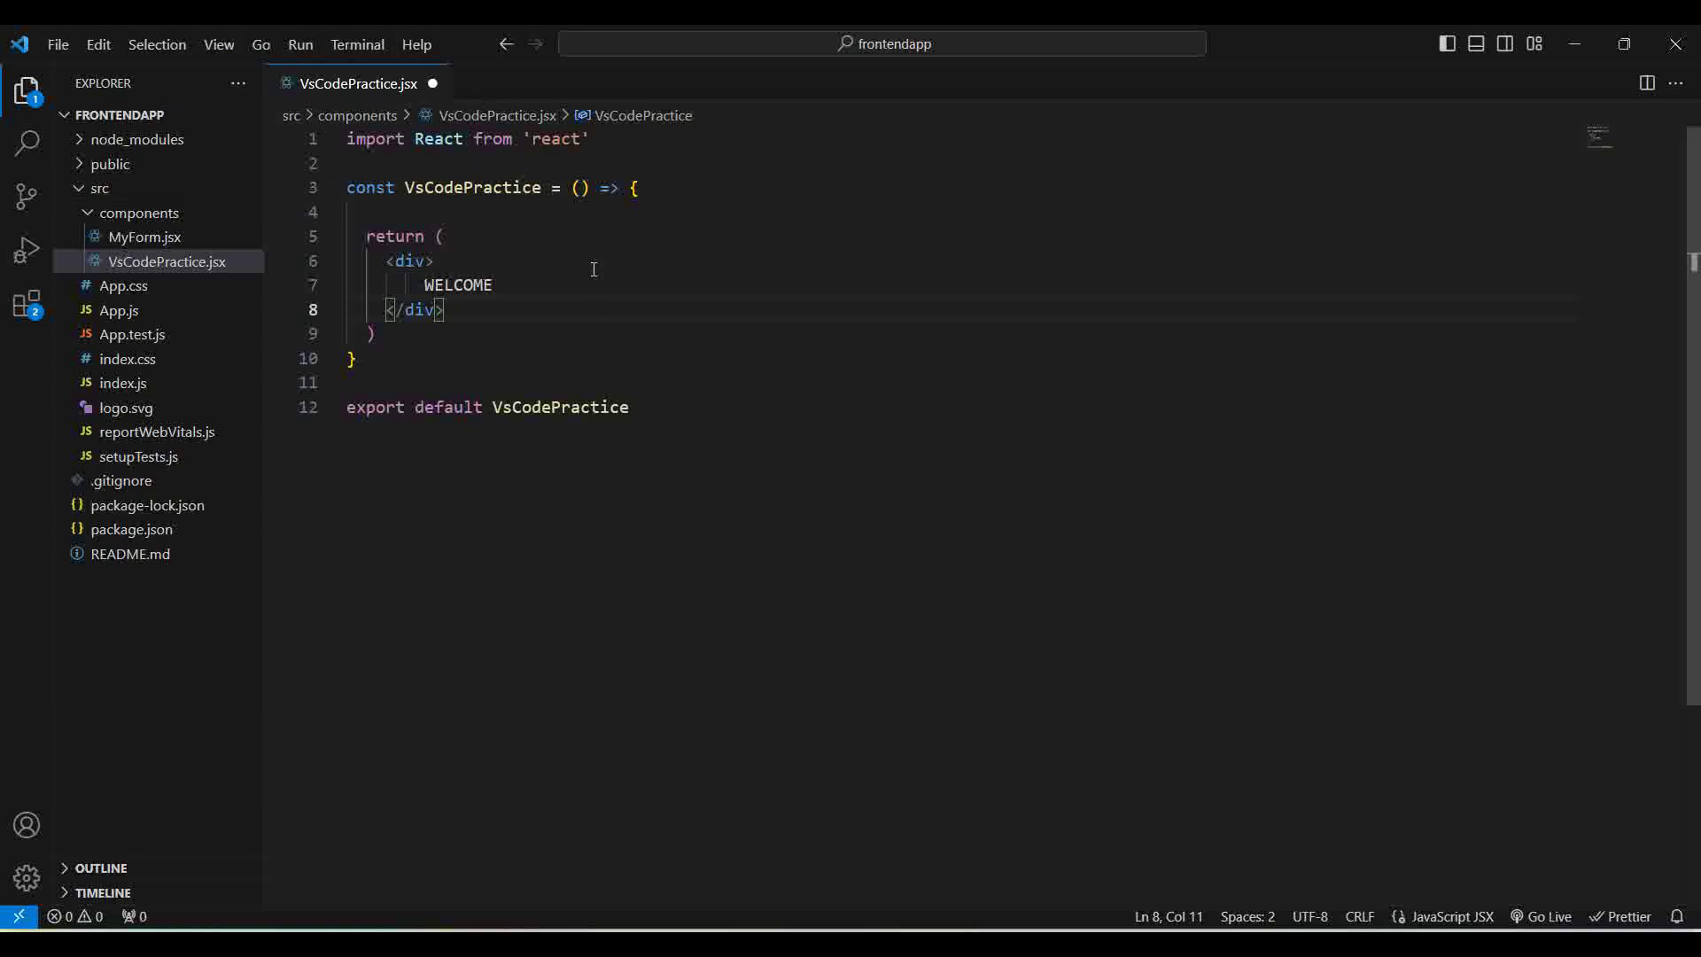
{"action": "left_click", "coordinate": [633, 508]}
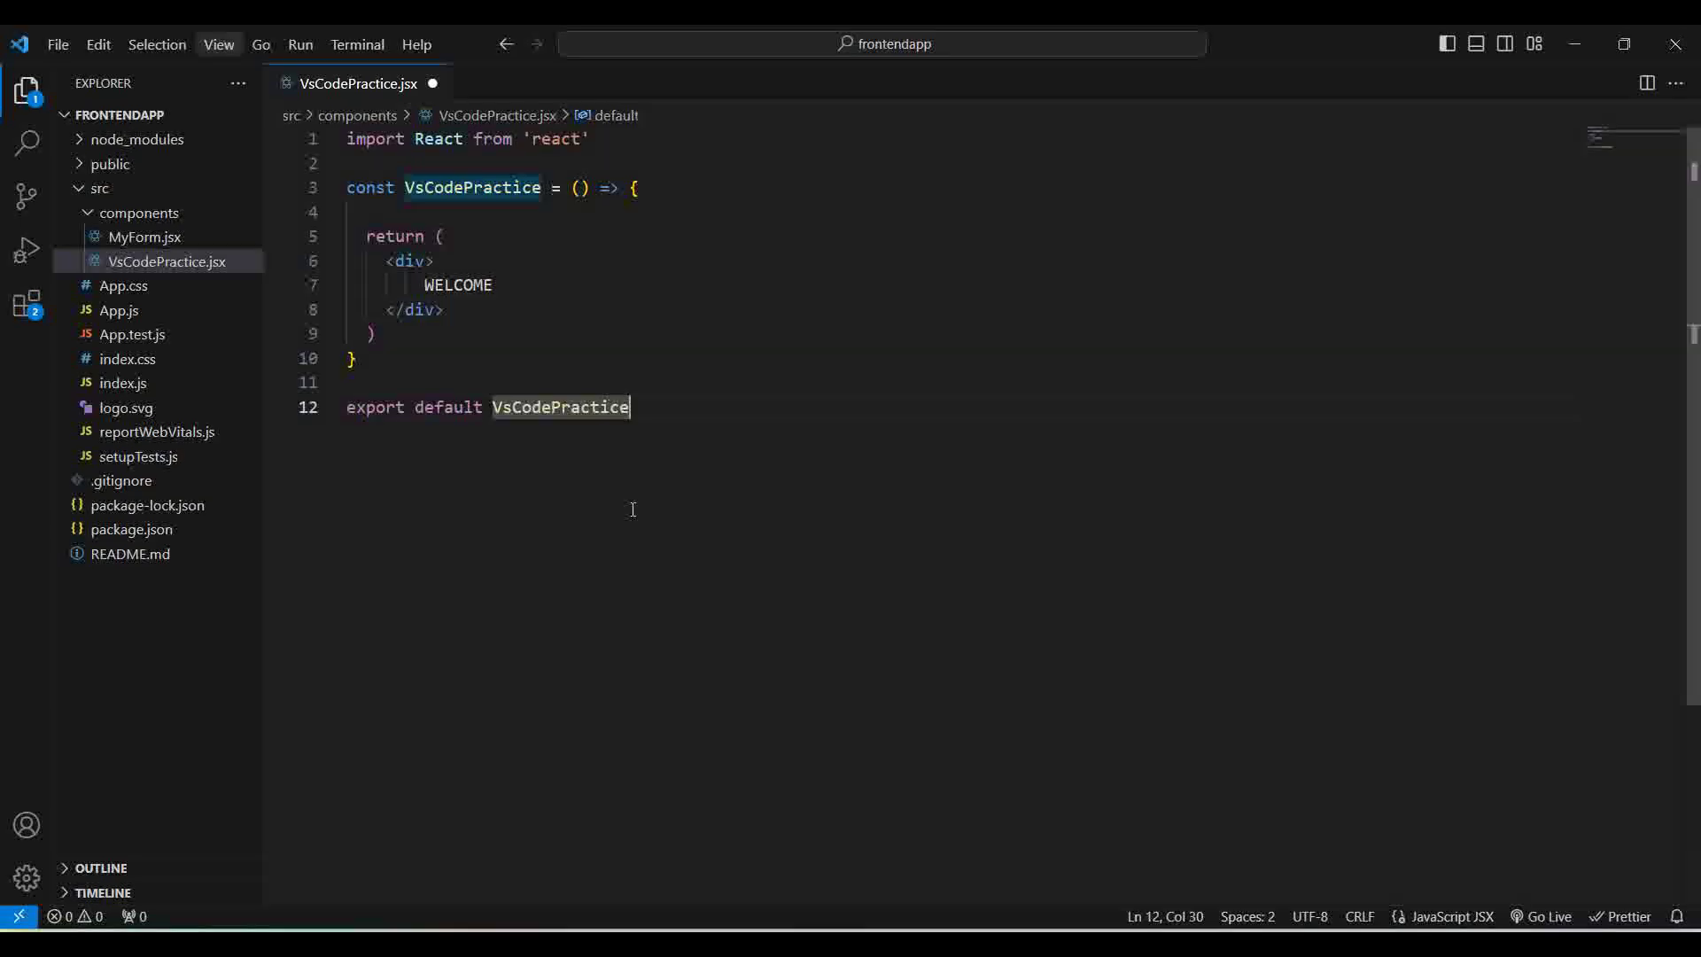